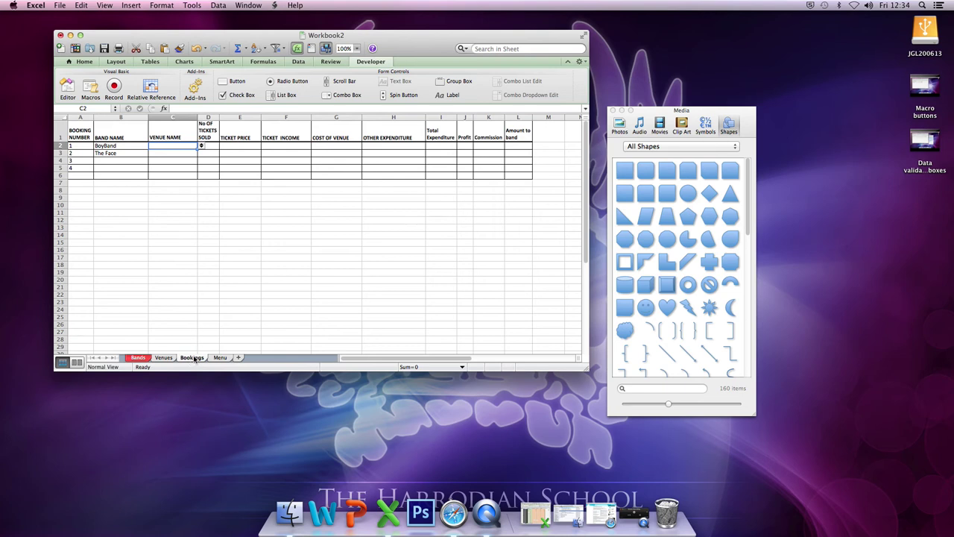
# Choose The Arena as the venue name for the BoyBand booking in row 2
pyautogui.click(111, 145)
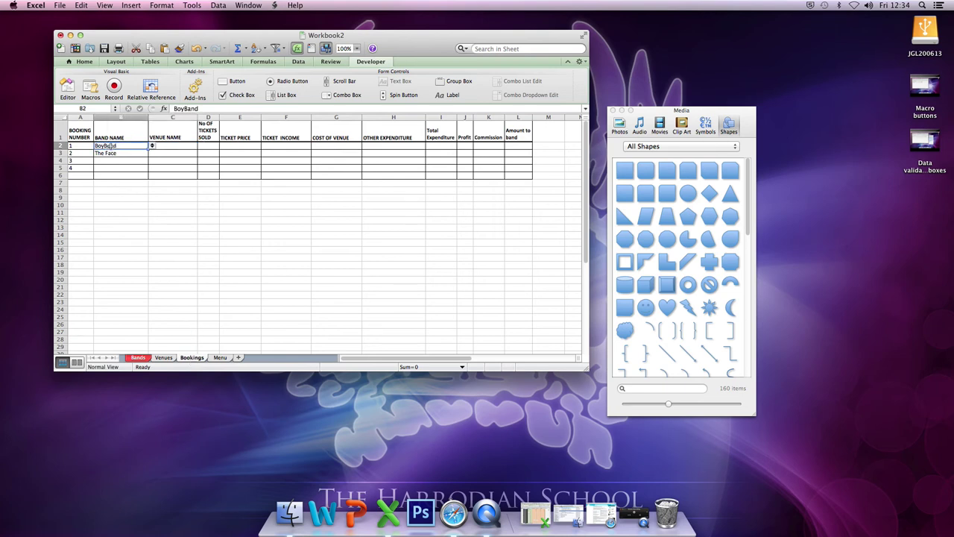
pyautogui.click(174, 146)
pyautogui.click(201, 146)
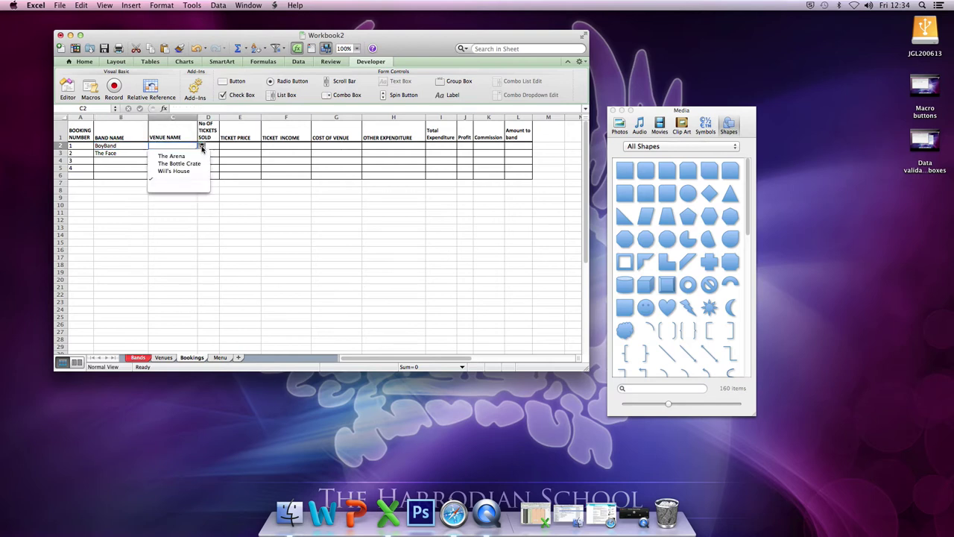
pyautogui.click(180, 157)
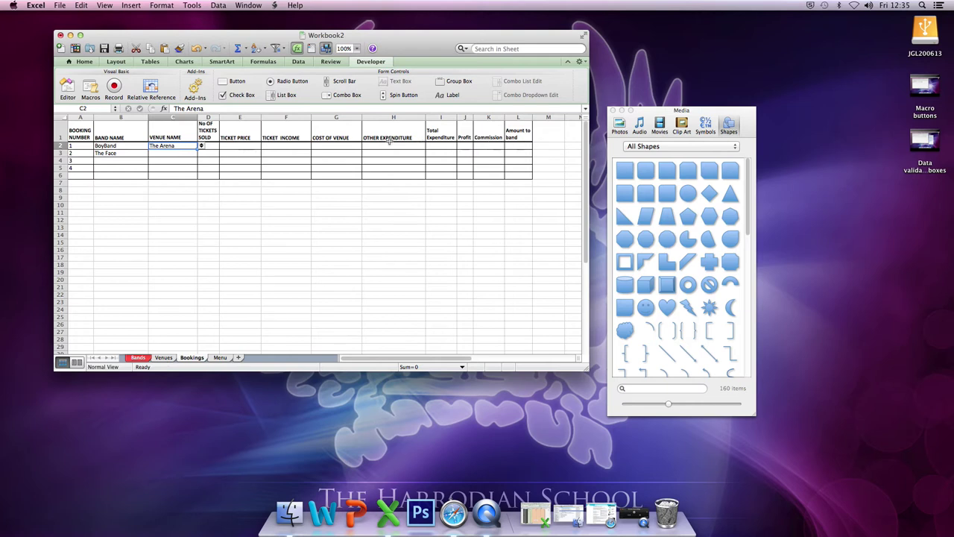
# Look up The Arena's charge on the Venues sheet and enter 1000 as the cost of venue for booking 1 on the Bookings sheet
pyautogui.click(336, 146)
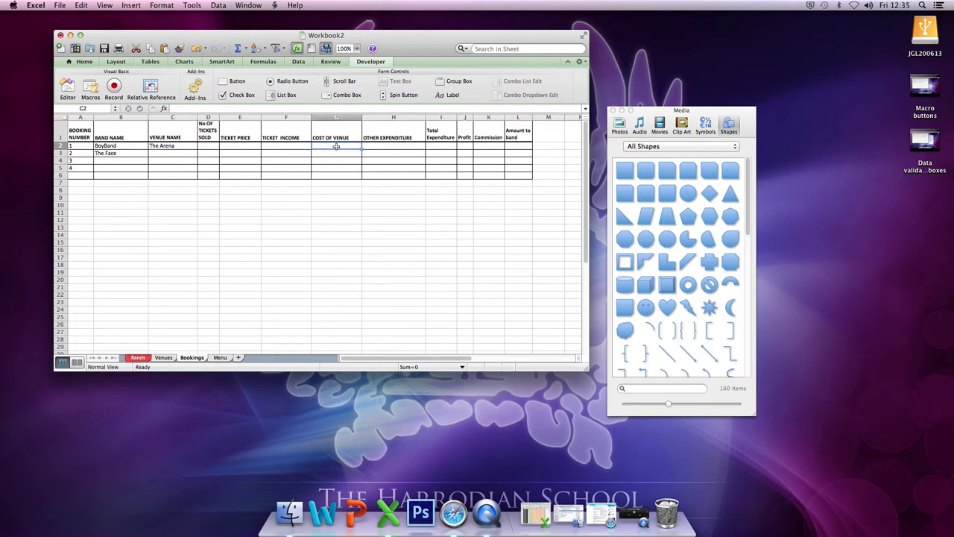
pyautogui.click(167, 358)
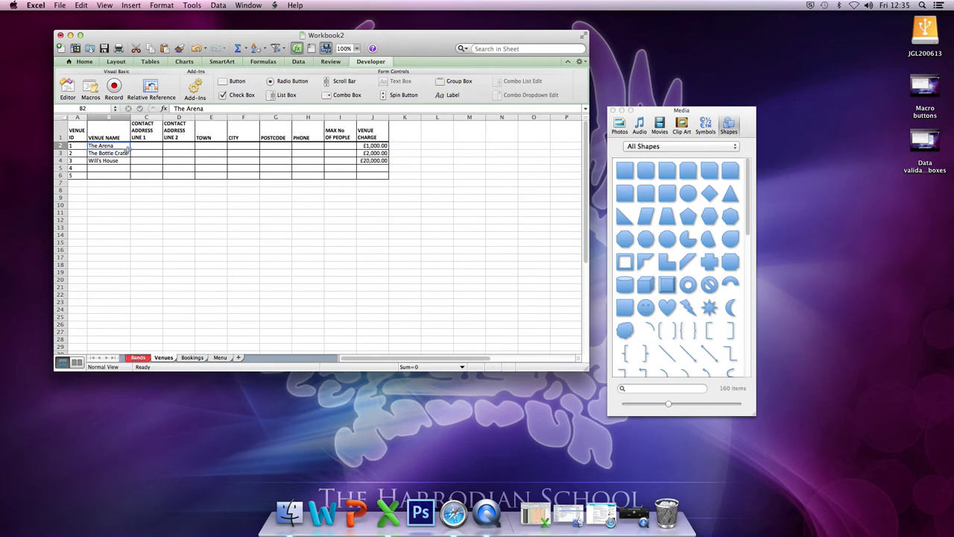
pyautogui.click(381, 147)
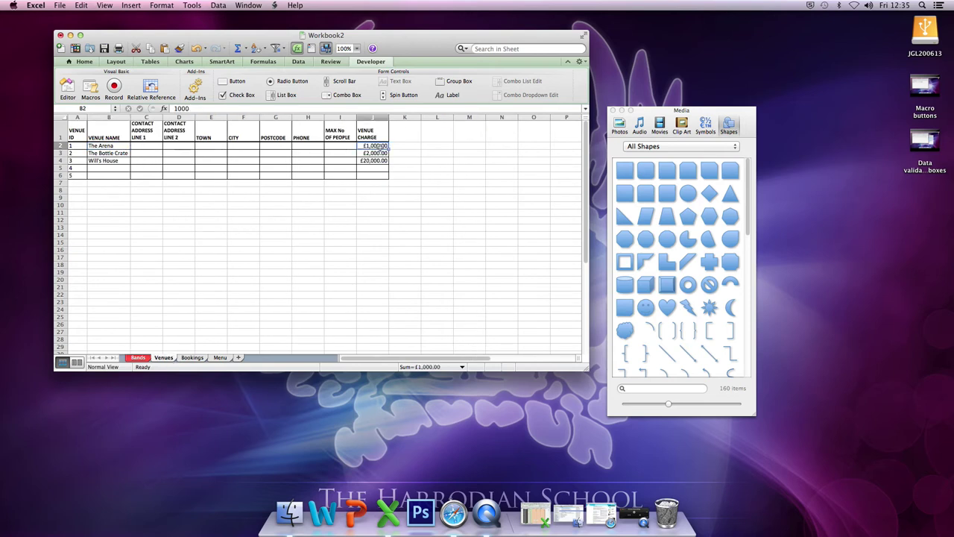
pyautogui.click(192, 358)
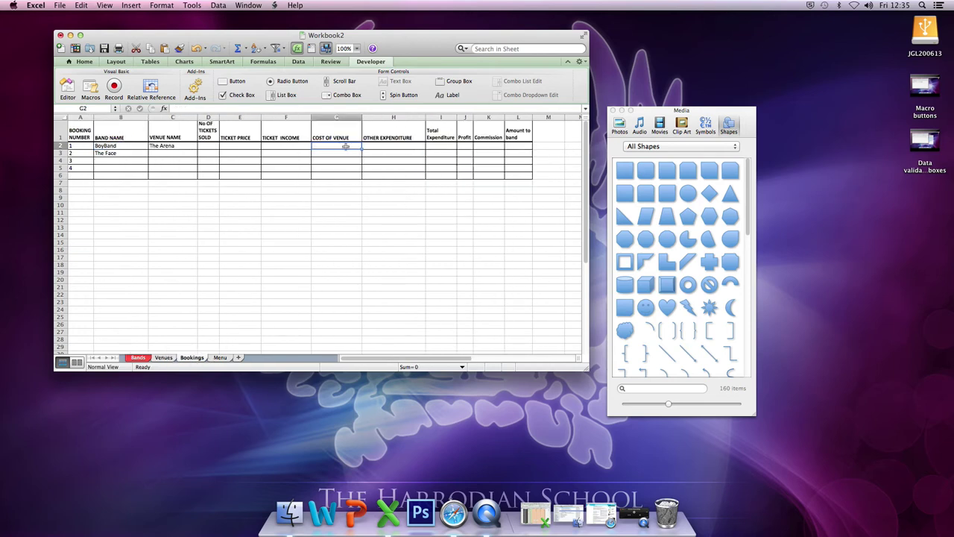
pyautogui.write('1000')
pyautogui.press('Return')
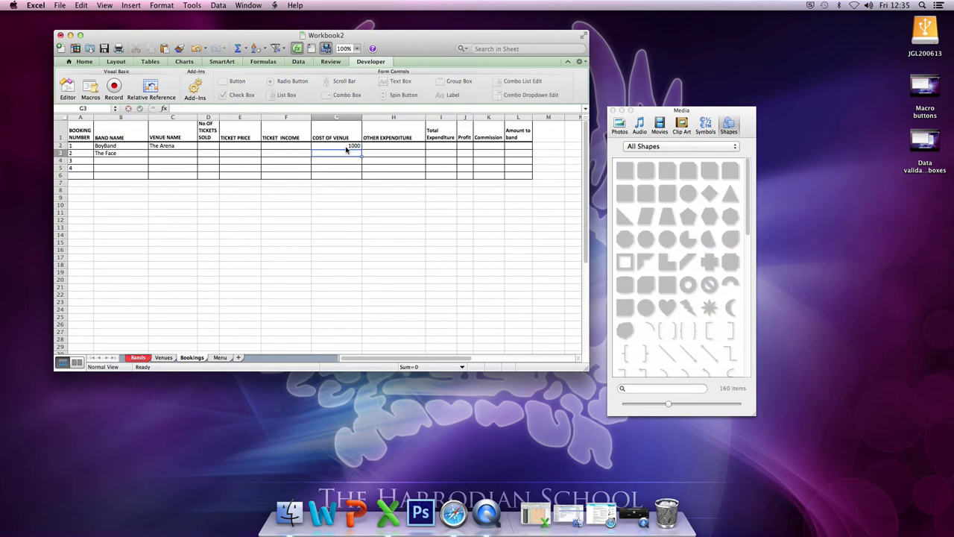
# Format the Cost of Venue cells G2:G6 as Currency
pyautogui.moveTo(344, 164); pyautogui.dragTo(341, 173)
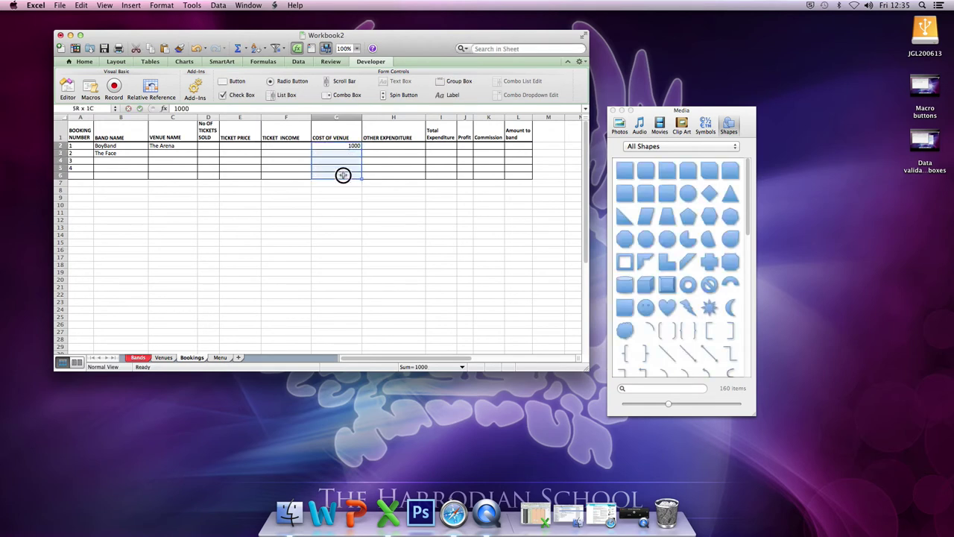
pyautogui.click(85, 62)
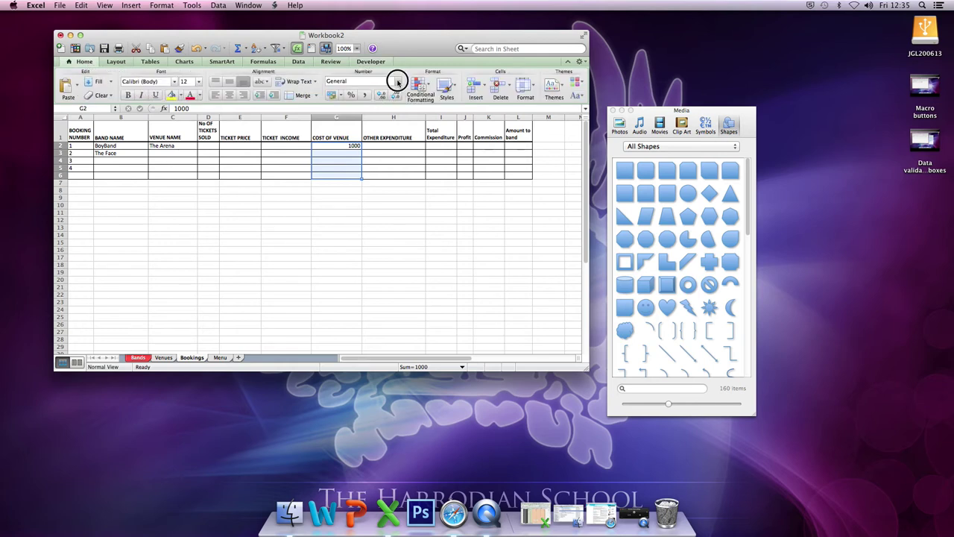
pyautogui.click(397, 81)
pyautogui.click(356, 113)
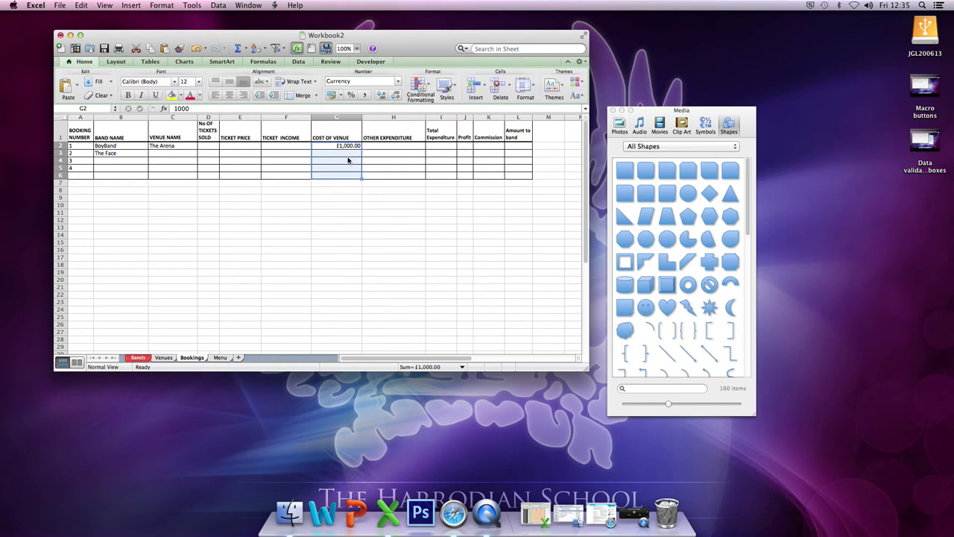
pyautogui.click(336, 184)
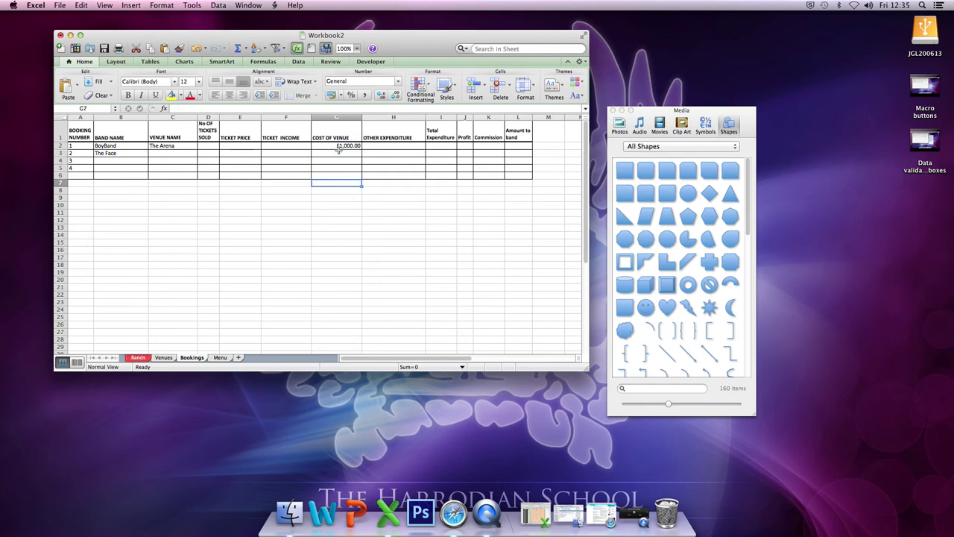
# Start a VLOOKUP formula in G3 with the venue name cell C3 as the lookup value
pyautogui.click(338, 153)
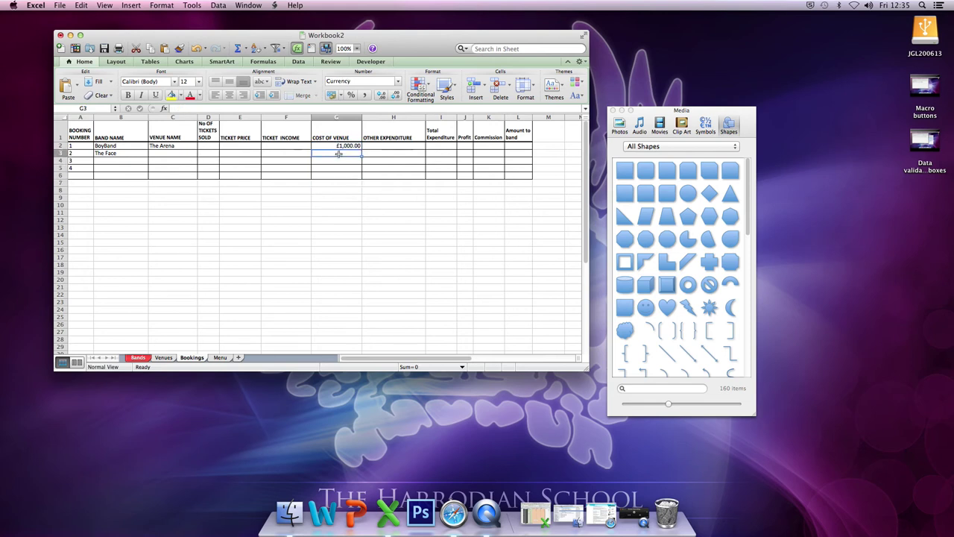
pyautogui.write('=')
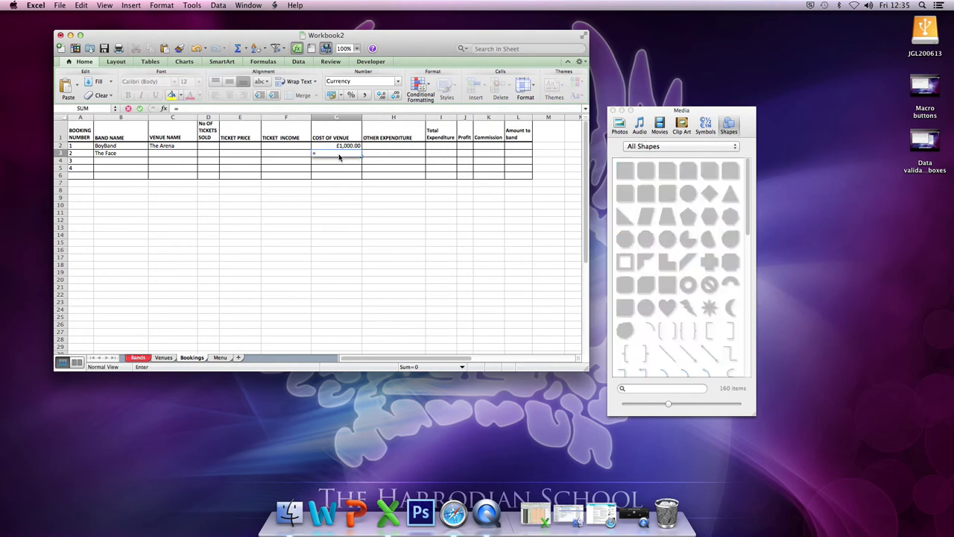
pyautogui.write('vlo')
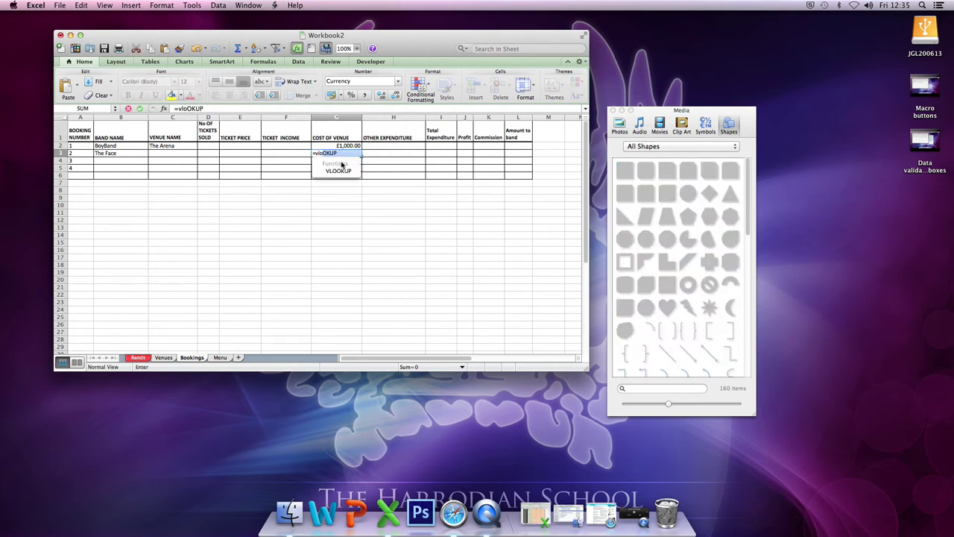
pyautogui.doubleClick(342, 172)
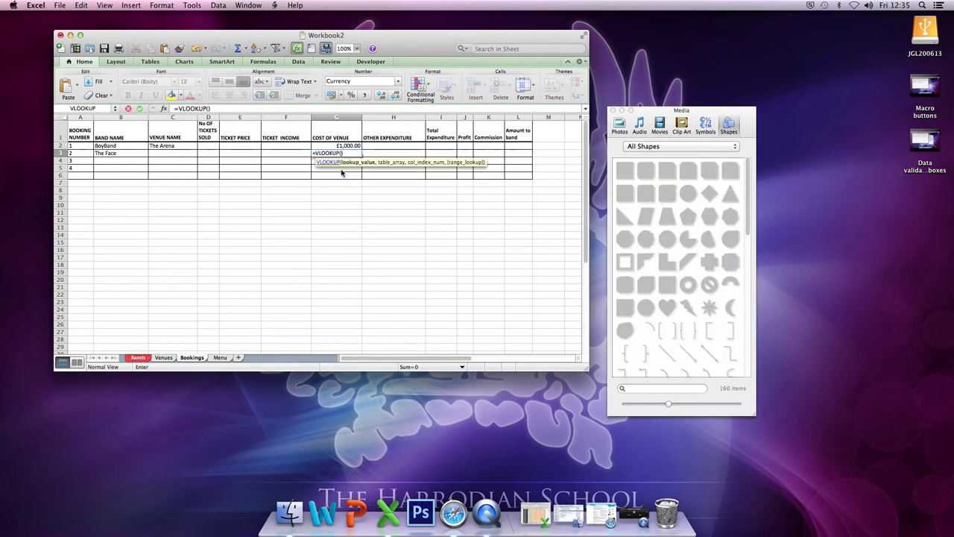
pyautogui.click(178, 155)
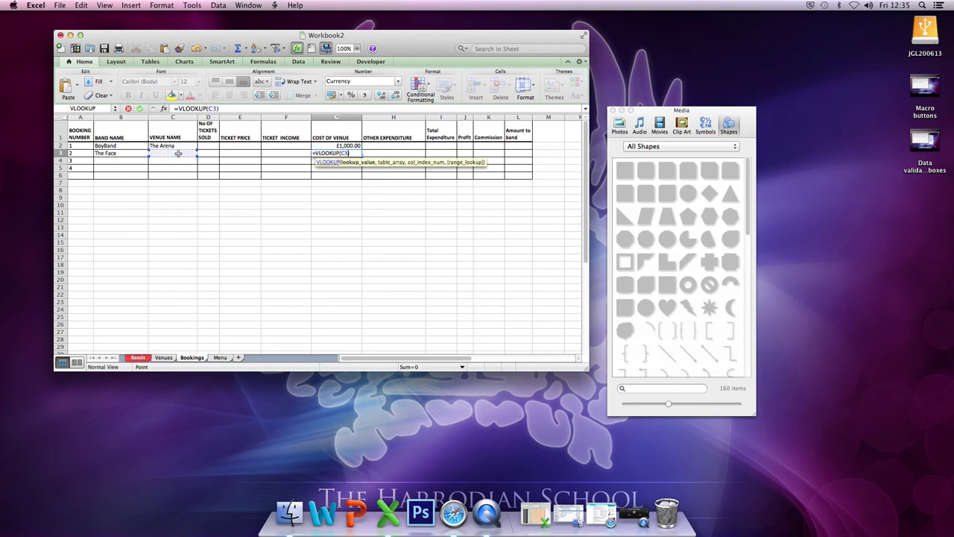
# Add the Venues sheet range B2:J28 as the VLOOKUP's table array, followed by a comma for the column index argument
pyautogui.write(',')
pyautogui.click(162, 358)
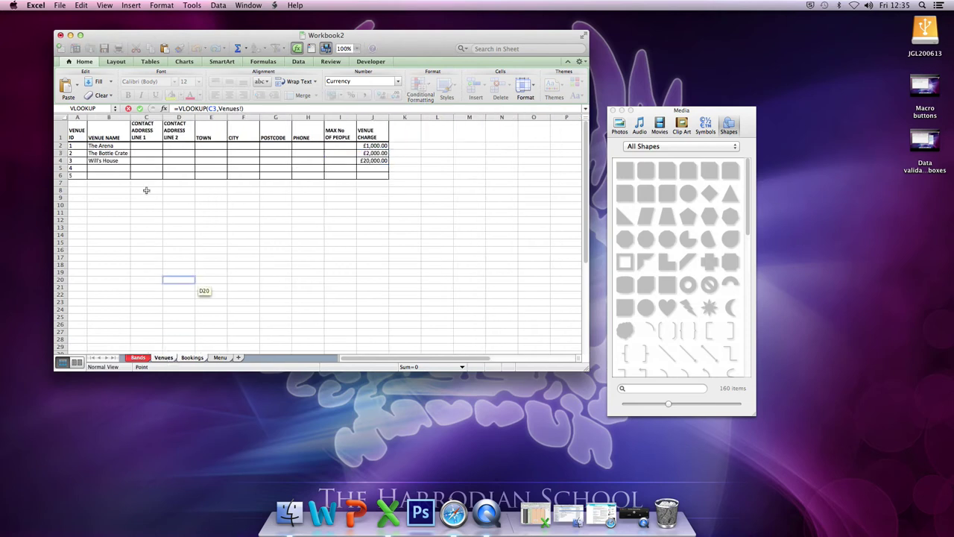
pyautogui.moveTo(100, 145); pyautogui.dragTo(378, 342)
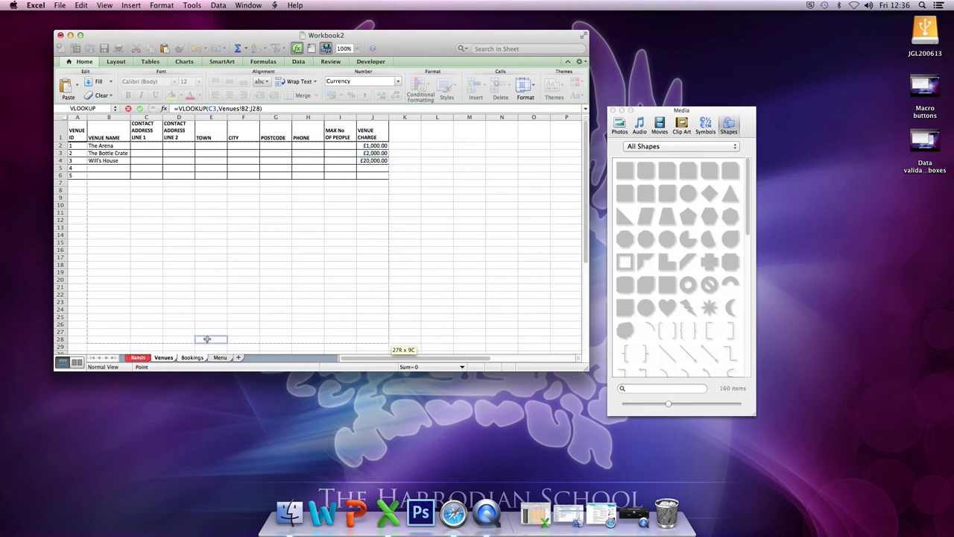
pyautogui.press('Return')
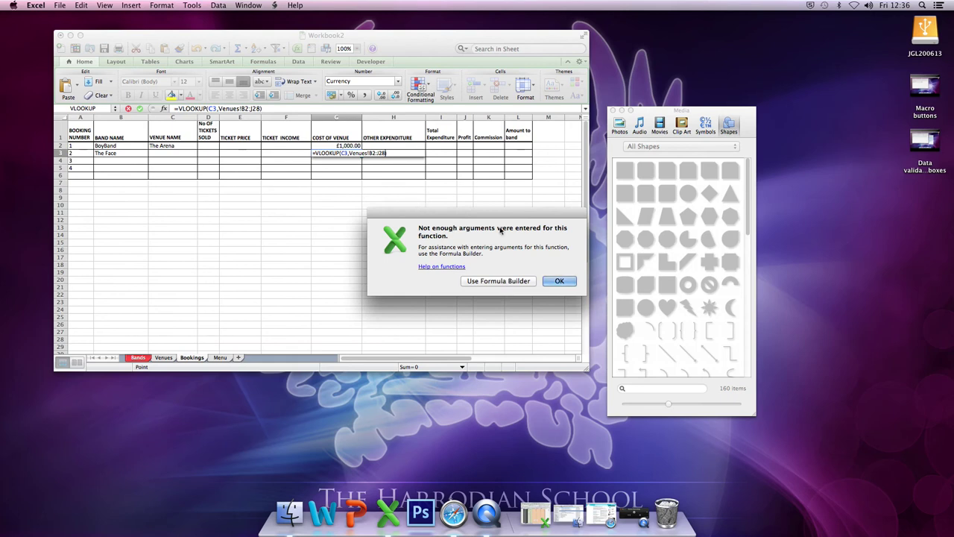
pyautogui.click(559, 281)
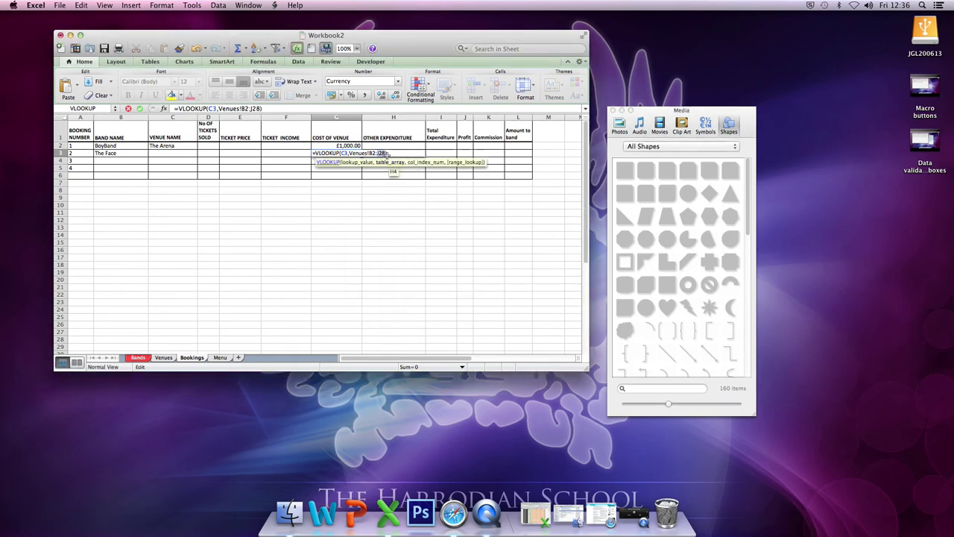
pyautogui.click(386, 154)
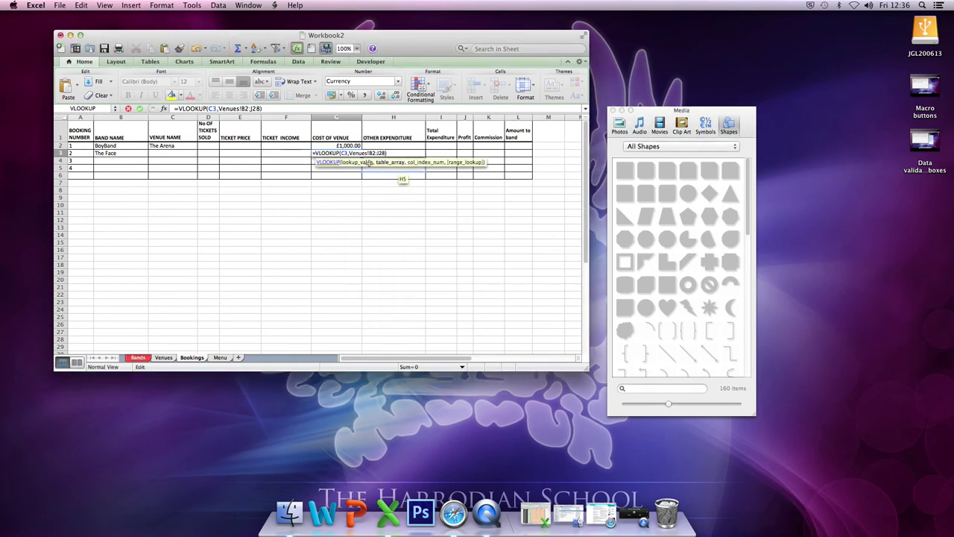
pyautogui.click(348, 153)
pyautogui.click(384, 153)
pyautogui.write(',')
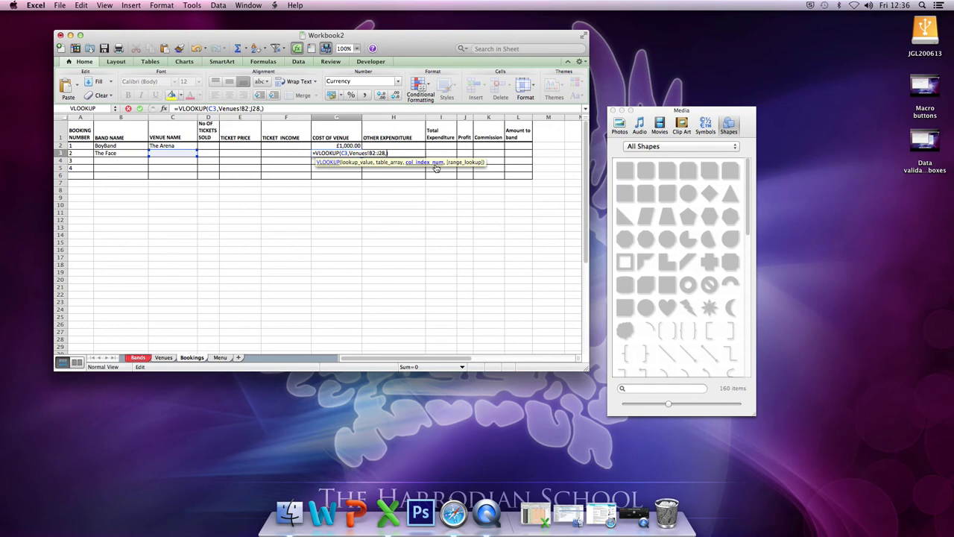
# Check the Venue Charge column's position on the Venues sheet, return to Bookings and delete the stray sheet reference from the formula
pyautogui.click(165, 359)
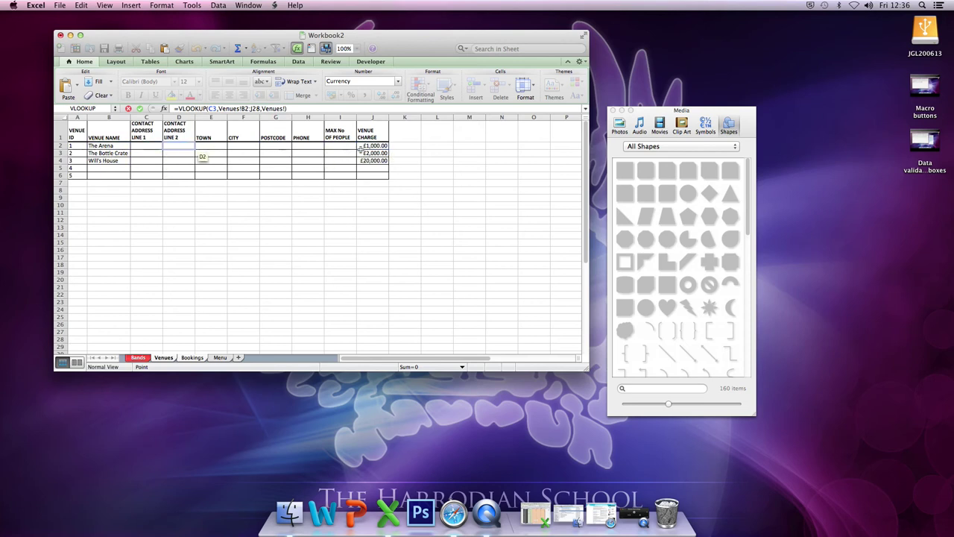
pyautogui.click(195, 358)
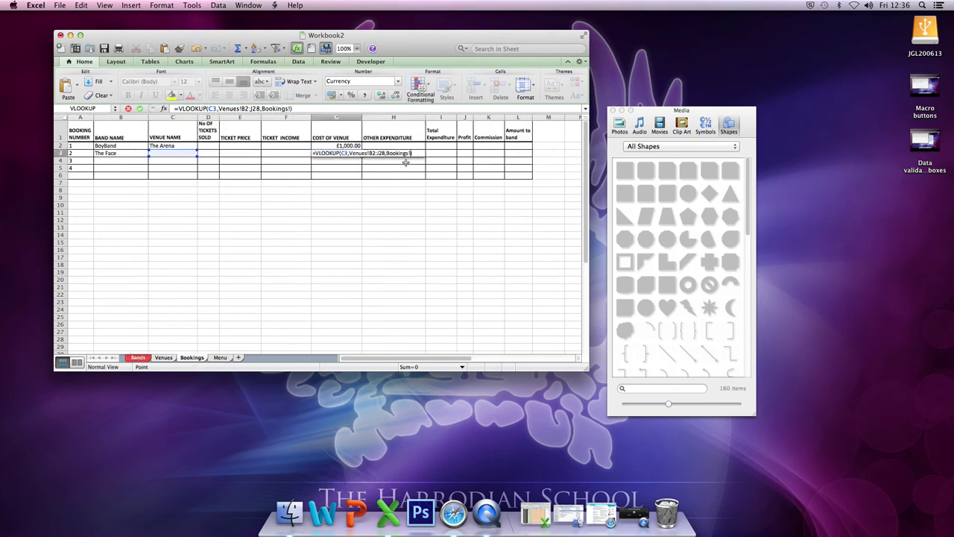
pyautogui.press('BackSpace')
pyautogui.press('BackSpace')
pyautogui.press('BackSpace')
pyautogui.press('BackSpace')
pyautogui.press('BackSpace')
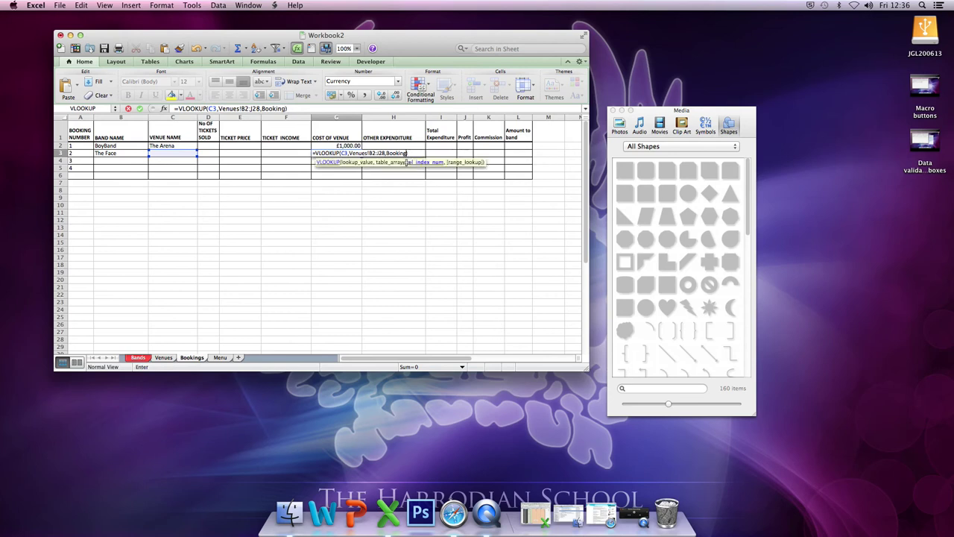
pyautogui.press('BackSpace')
# Complete the VLOOKUP in G3 with column index 9 and range lookup false, and select the cell to check it
pyautogui.write(',')
pyautogui.write('9,false')
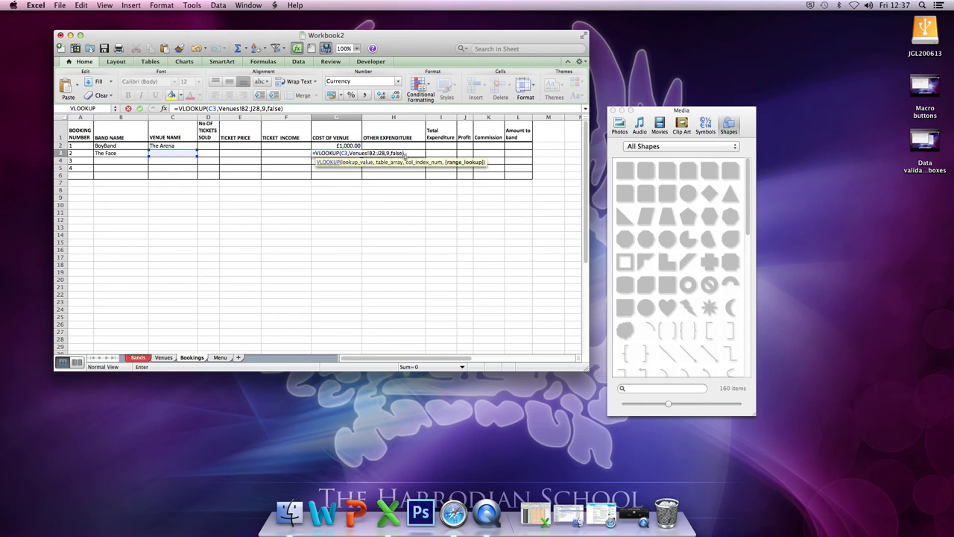
pyautogui.press('Return')
pyautogui.click(347, 153)
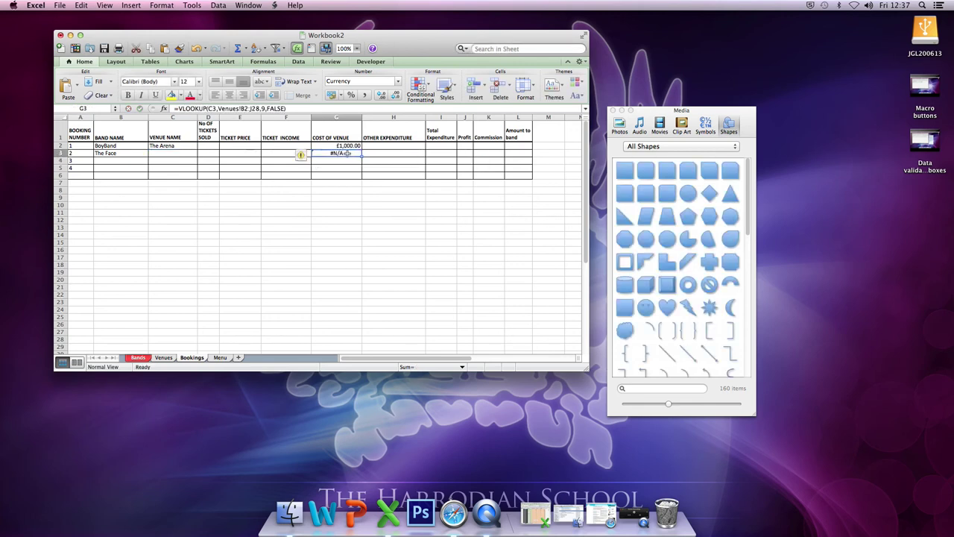
# Choose Will's House as the venue for booking 2 and The Bottle Crate for booking 3
pyautogui.click(178, 153)
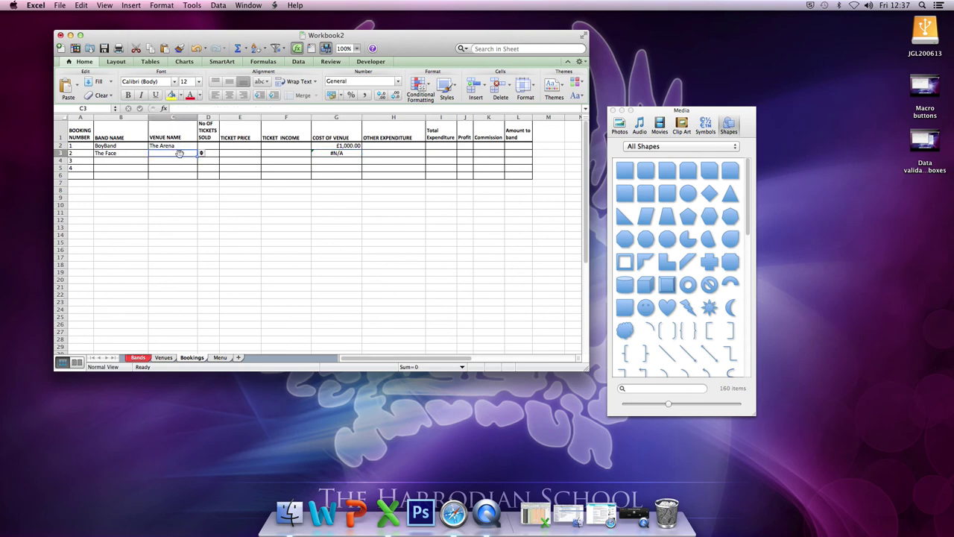
pyautogui.click(201, 153)
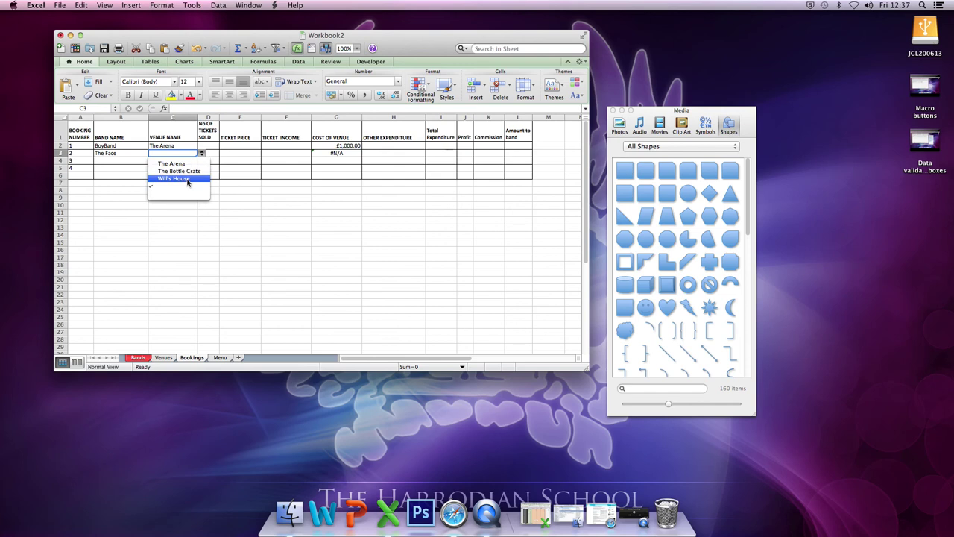
pyautogui.click(192, 179)
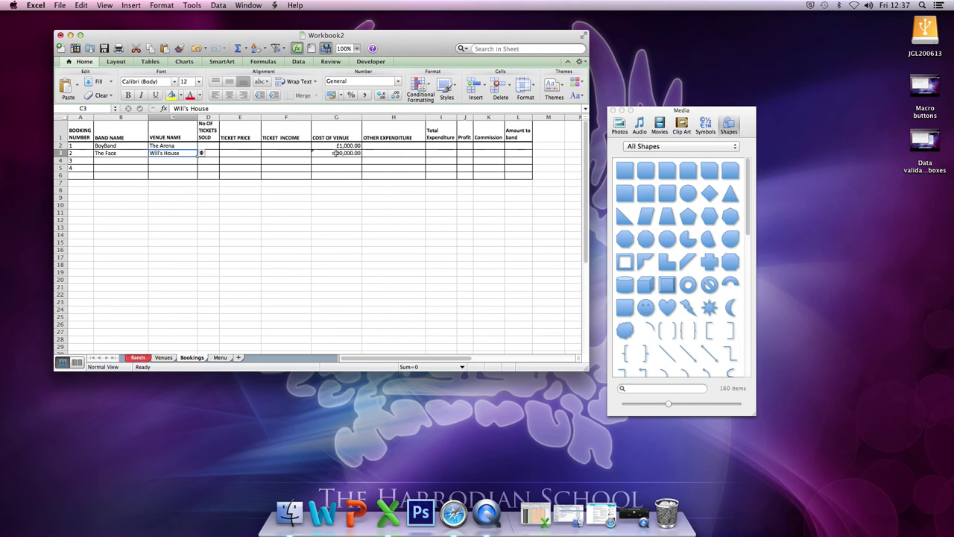
pyautogui.click(183, 161)
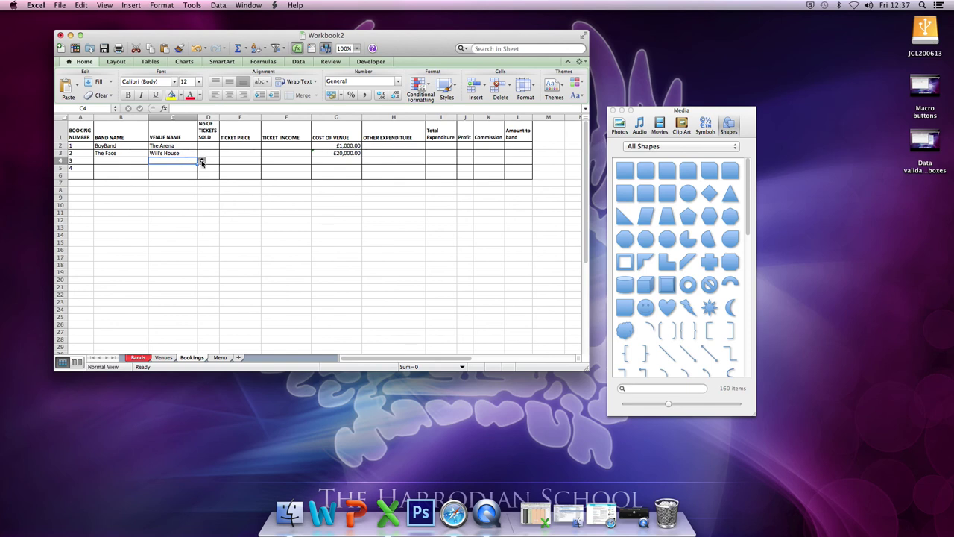
pyautogui.click(202, 163)
pyautogui.click(181, 182)
# Fill the VLOOKUP formula from G3 down to G4, then reselect G3
pyautogui.click(349, 153)
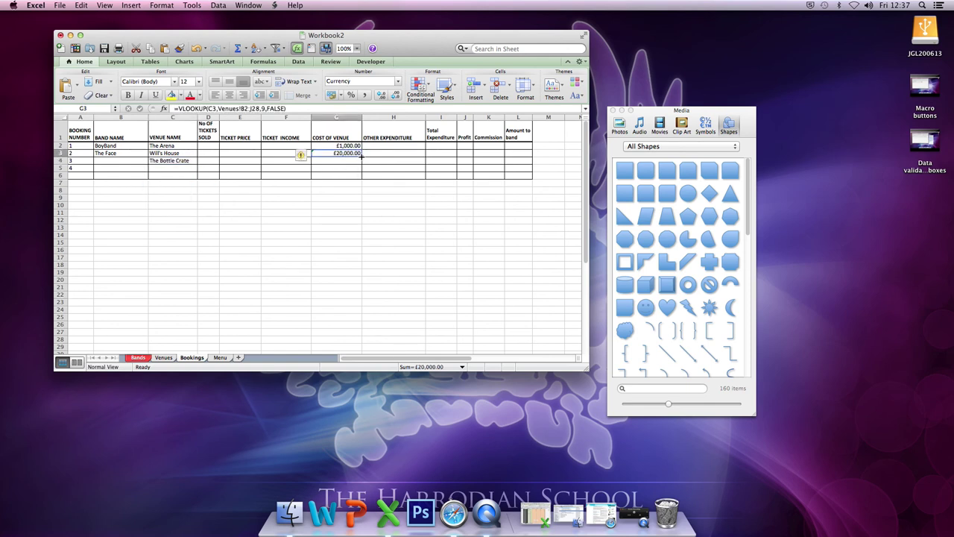
pyautogui.moveTo(362, 155); pyautogui.dragTo(362, 162)
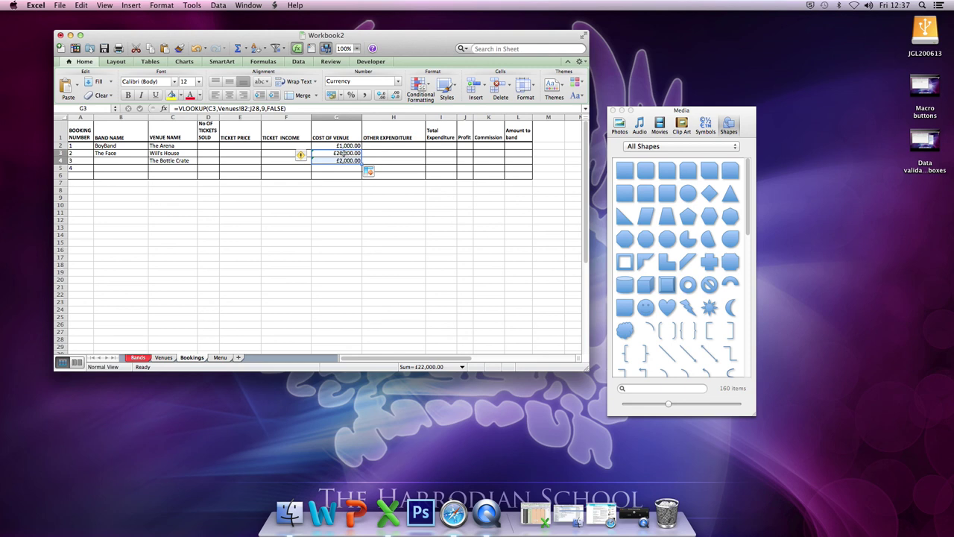
pyautogui.click(345, 153)
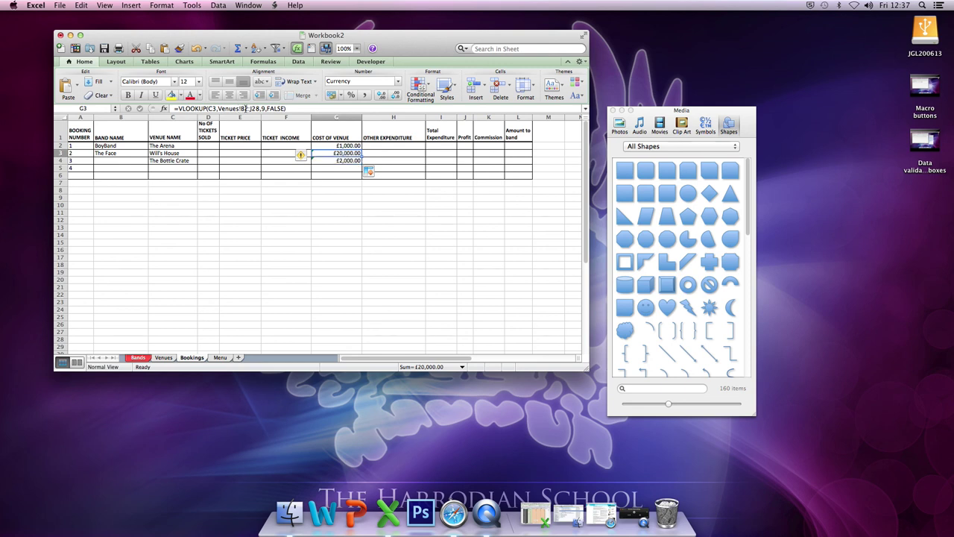
# Fix the row references of the table array in G3's VLOOKUP so the range reads Venues!B$2:J$28
pyautogui.click(245, 108)
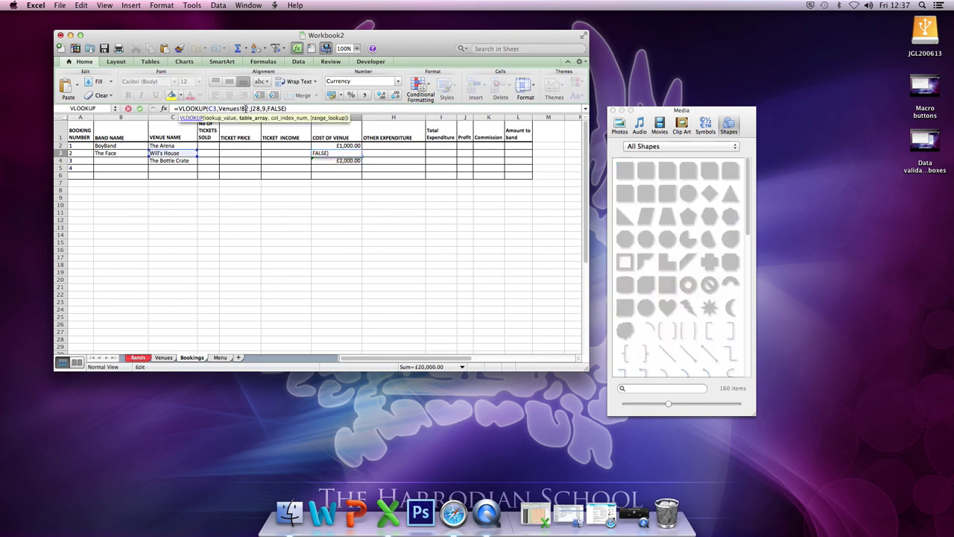
pyautogui.click(246, 109)
pyautogui.write('$')
pyautogui.click(258, 109)
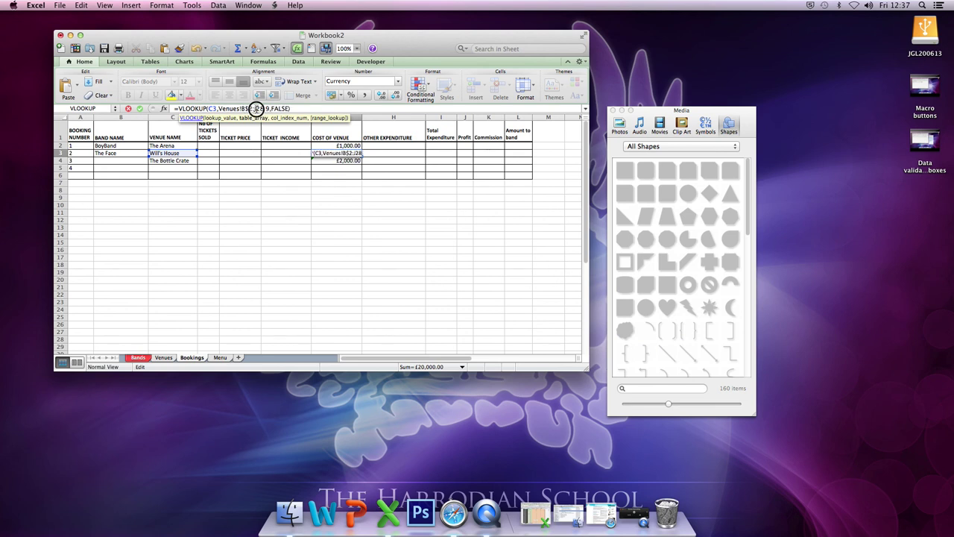
pyautogui.write('$')
pyautogui.press('Return')
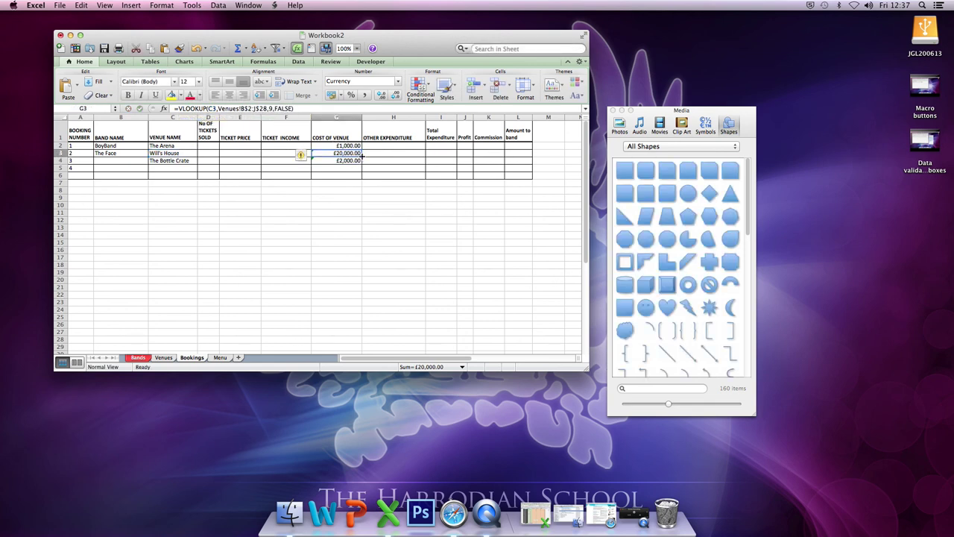
# Fill the updated VLOOKUP from G3 down to G5, then check the formulas in G5 and G3
pyautogui.moveTo(363, 156); pyautogui.dragTo(365, 172)
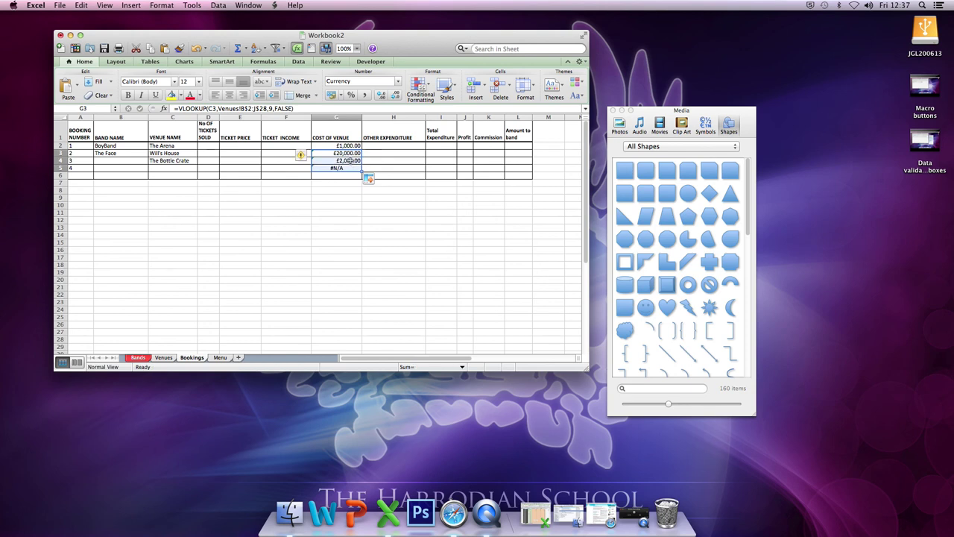
pyautogui.click(345, 168)
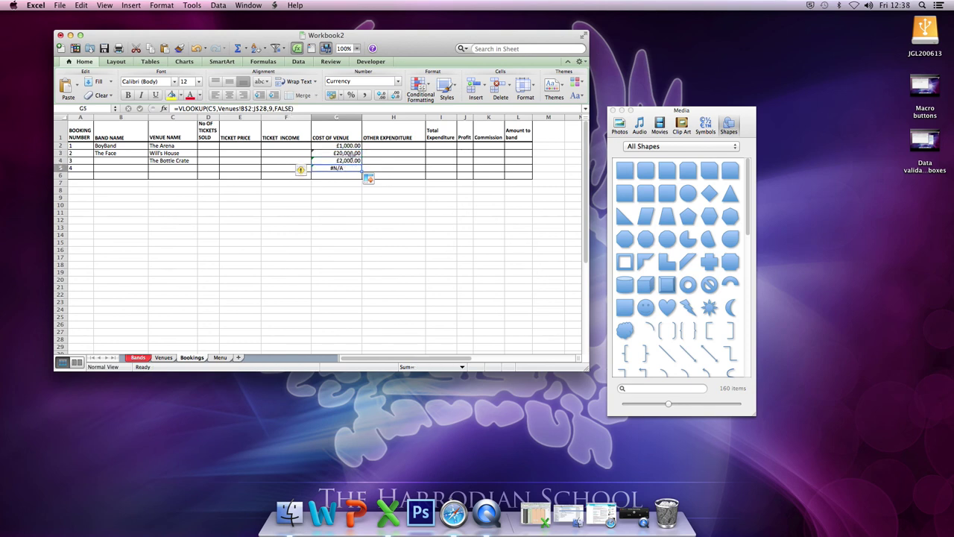
pyautogui.click(350, 154)
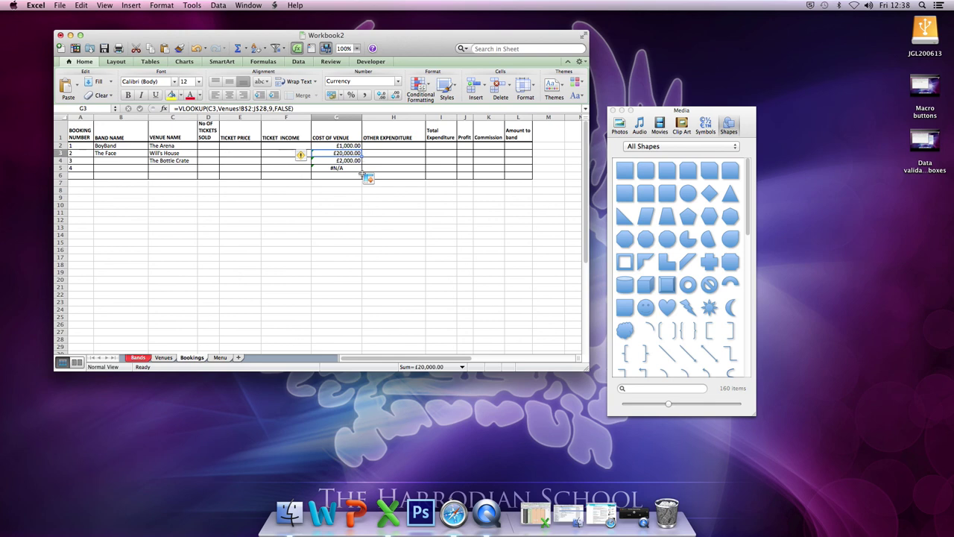